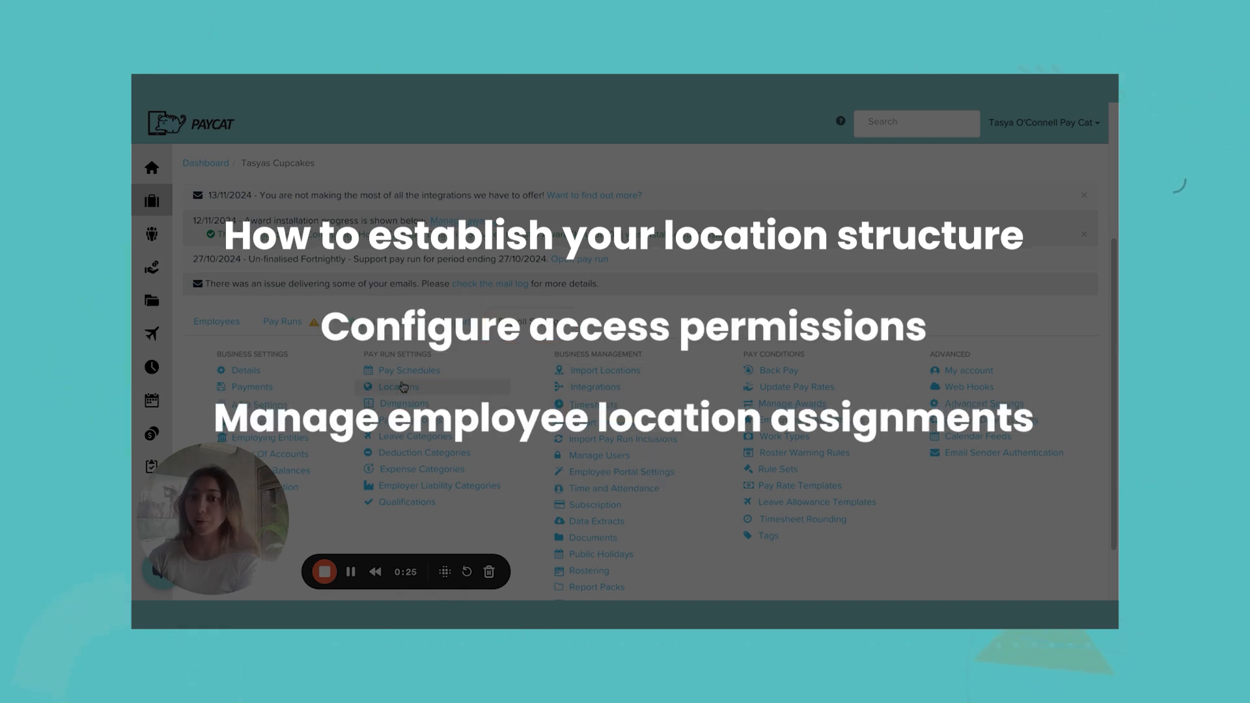
- Open the Locations page in the payroll settings and highlight the top-level Tasyas Cupcakes location
left_click(399, 388)
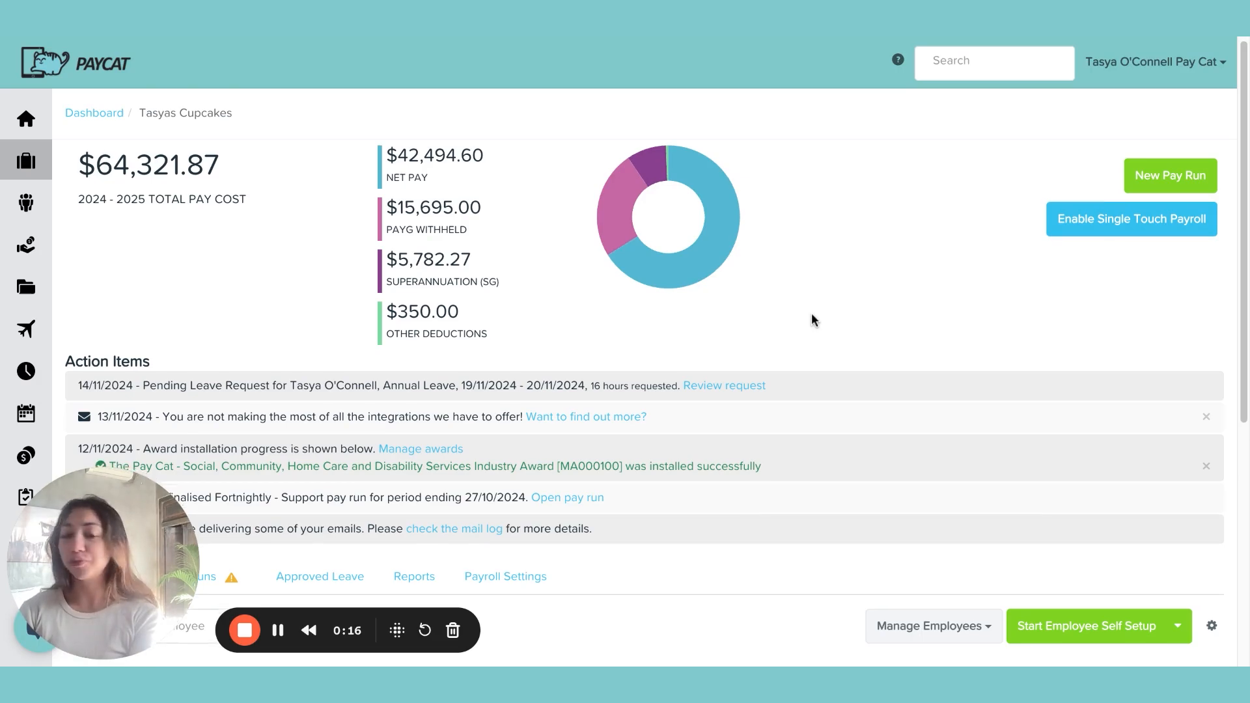
scroll(670, 357, "down", 5)
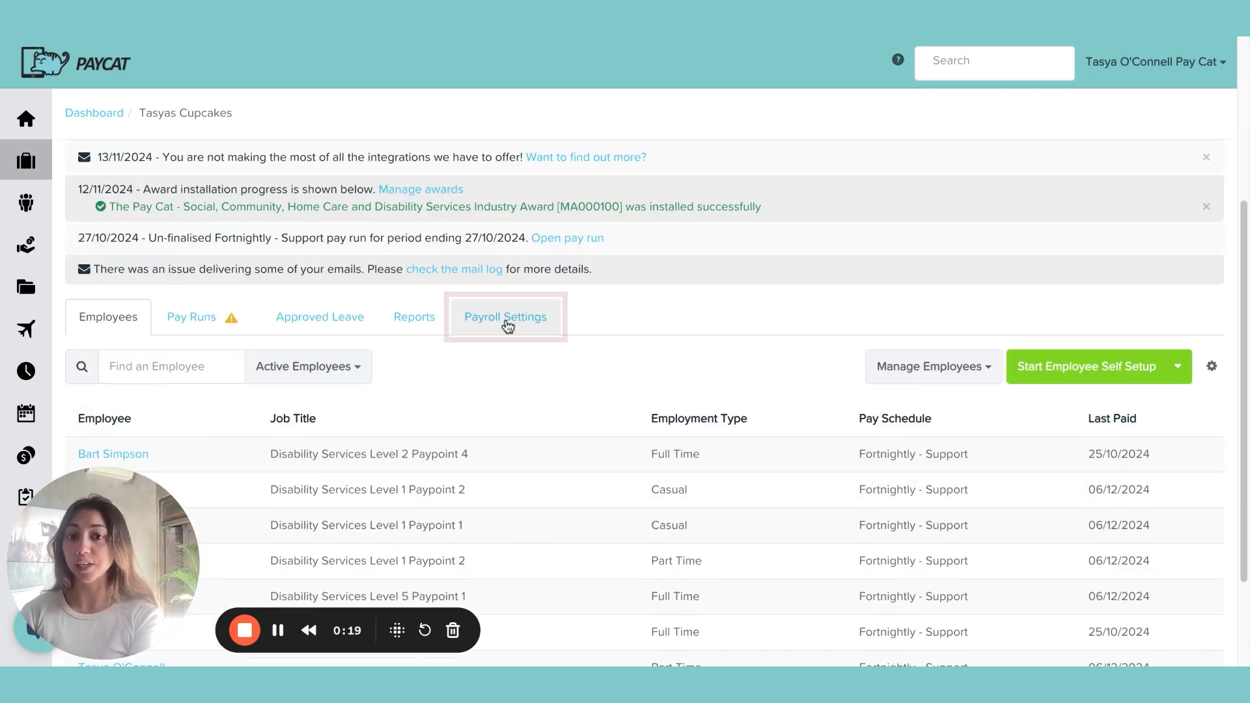
left_click(507, 325)
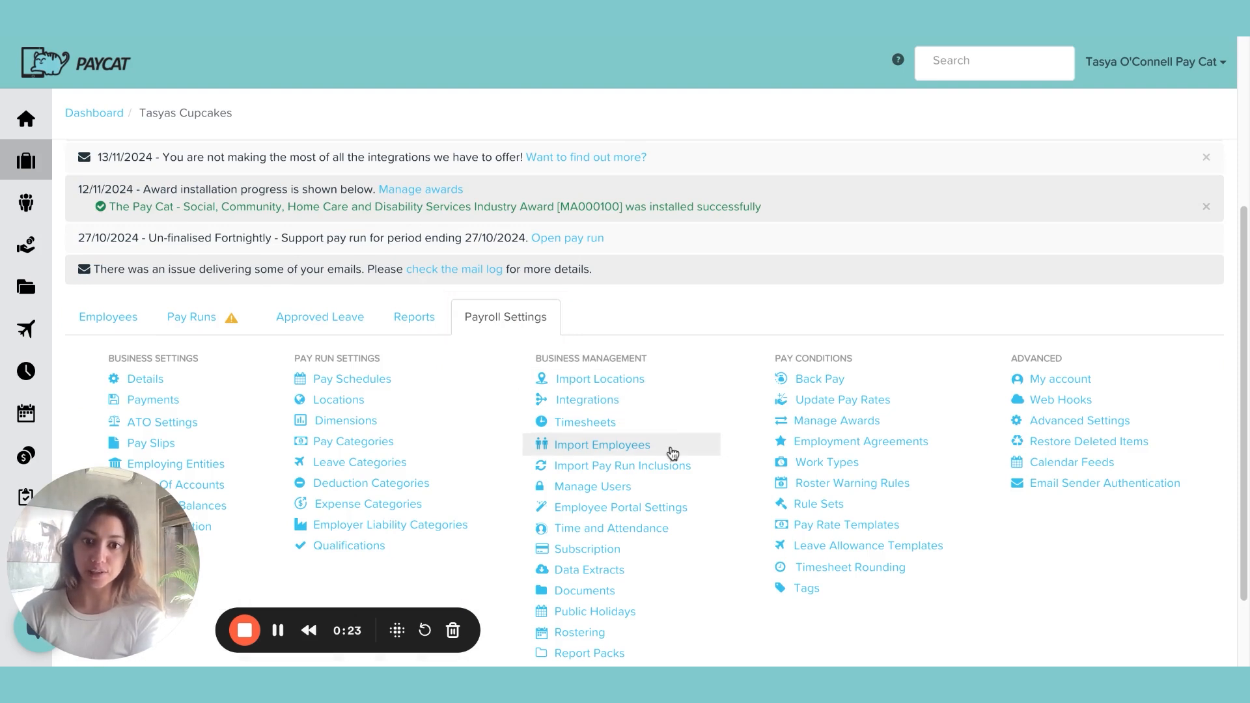
scroll(675, 520, "down", 1)
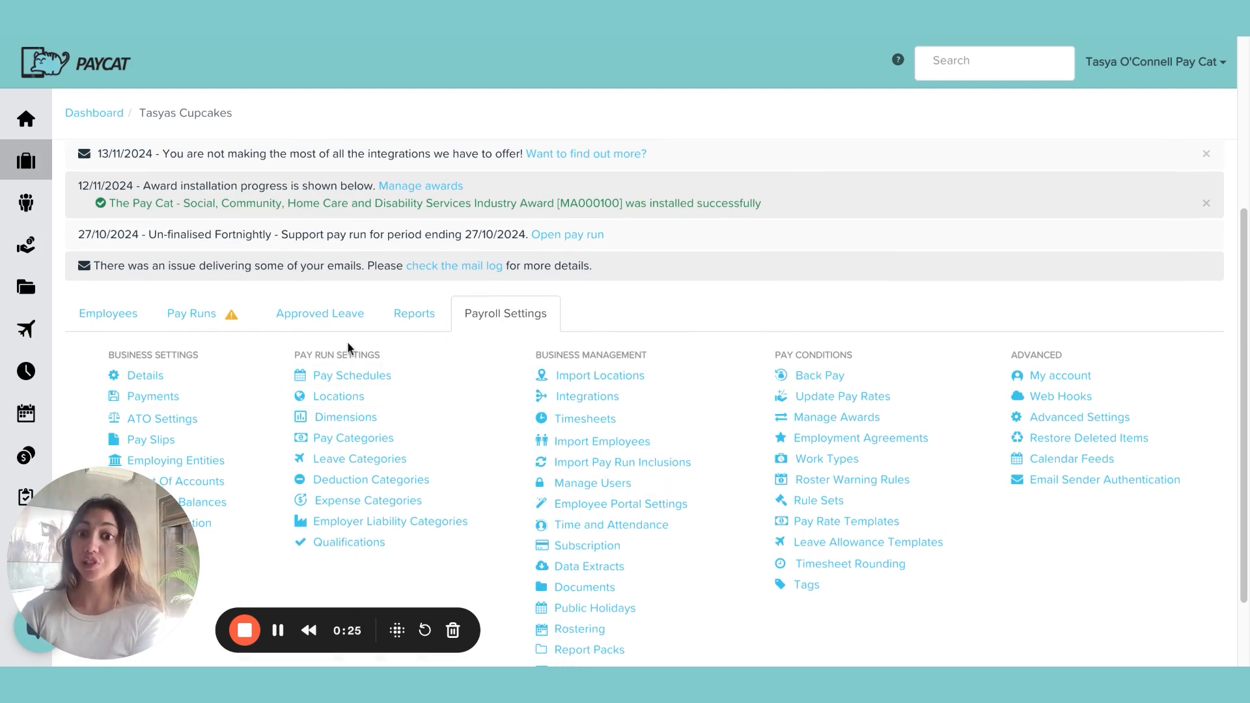
left_click(344, 396)
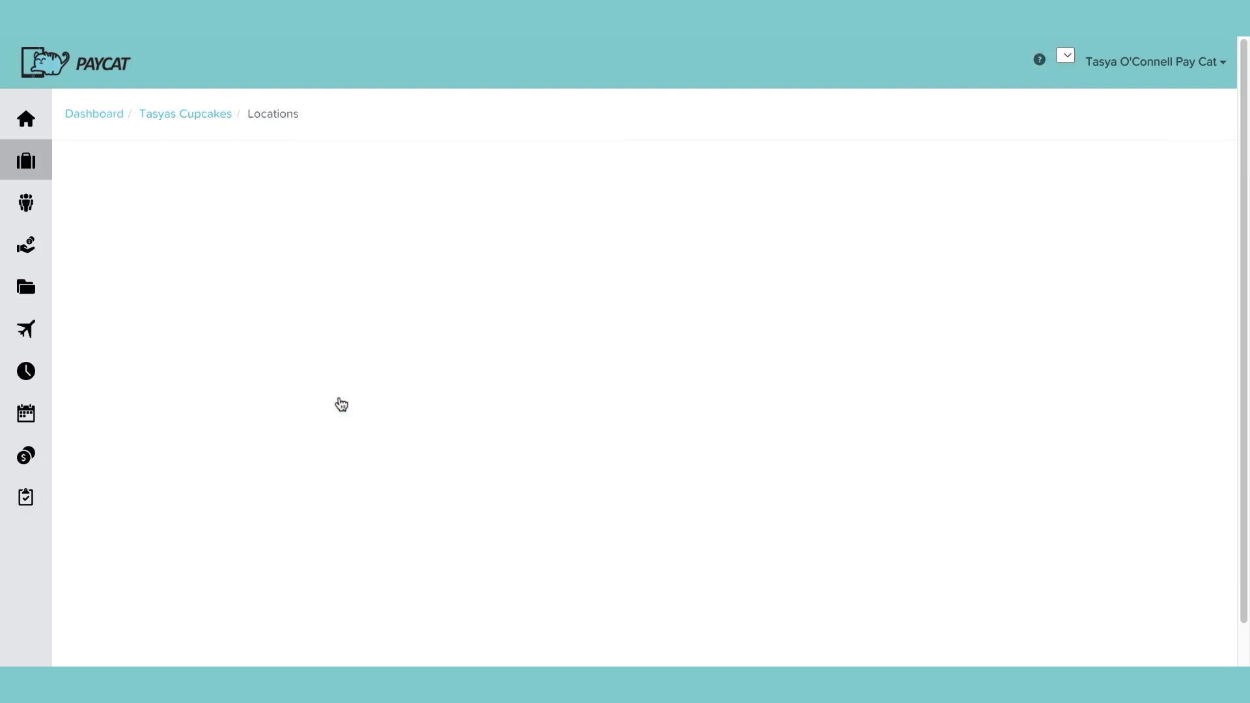
scroll(701, 438, "down", 2)
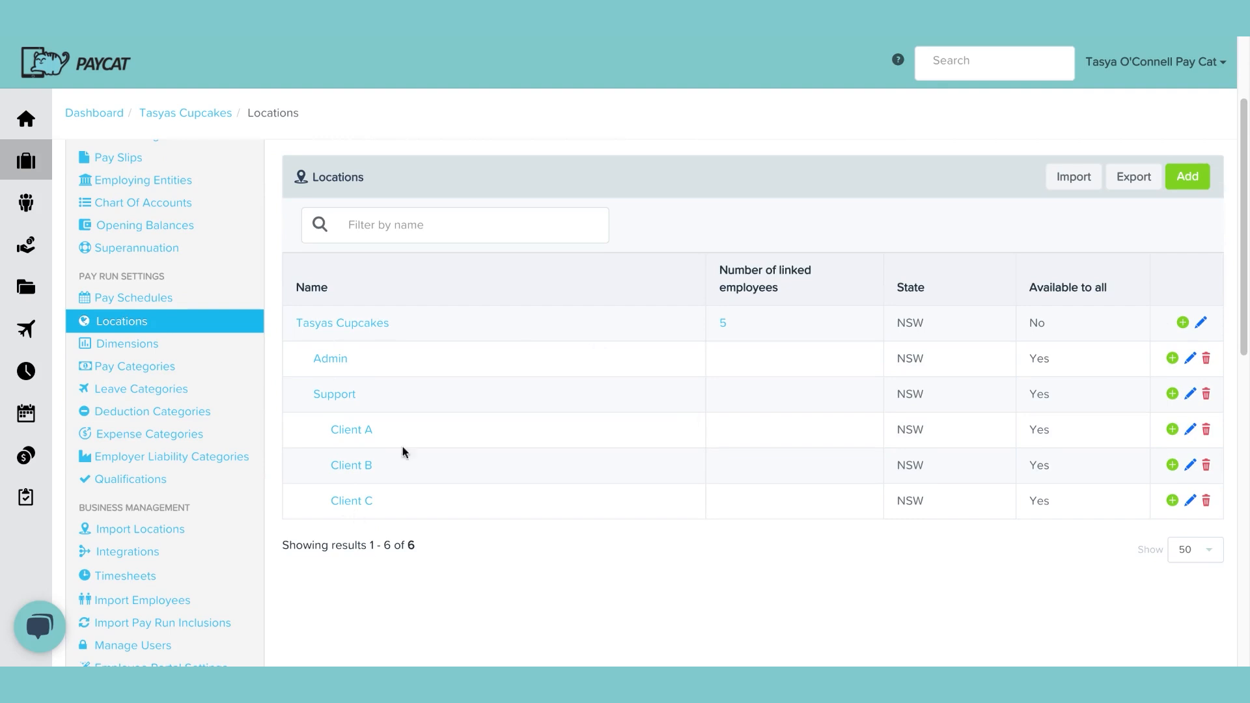
left_click_drag(393, 324, 294, 331)
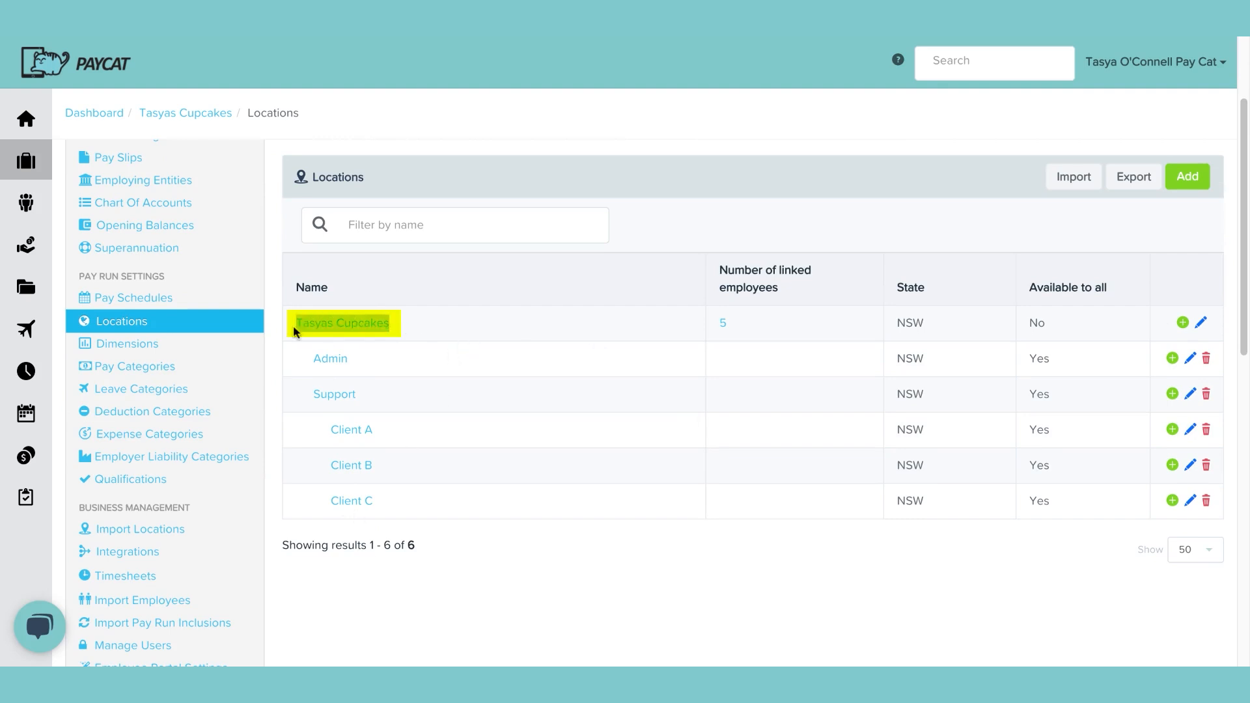
left_click(384, 366)
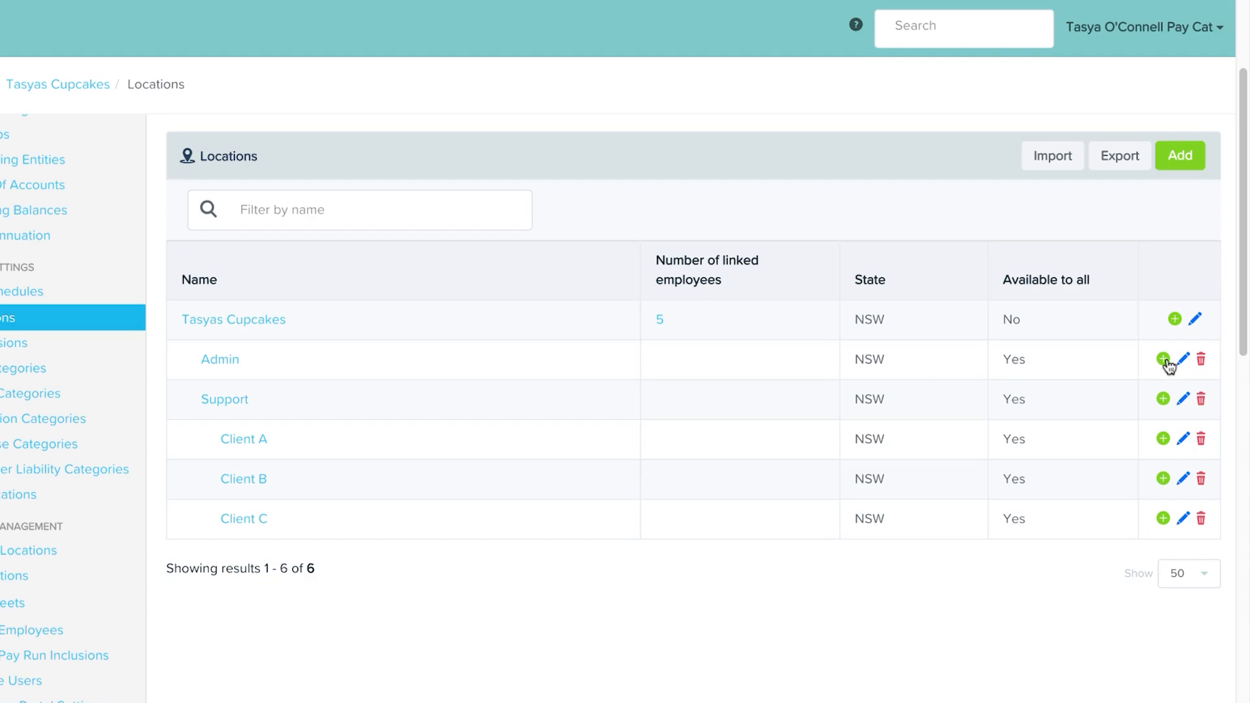
- Add a sub-location named Office Staff under Tasyas Cupcakes / Admin and save it
left_click(1164, 360)
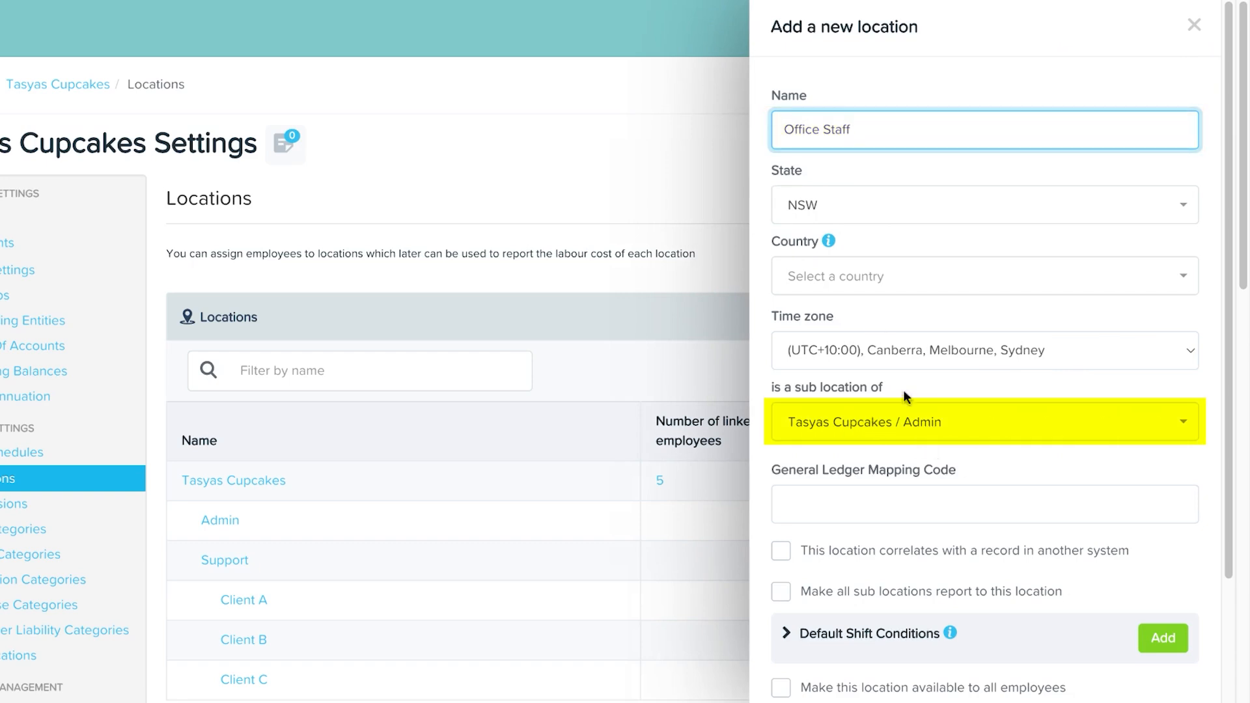
left_click_drag(903, 389, 825, 391)
left_click(771, 393)
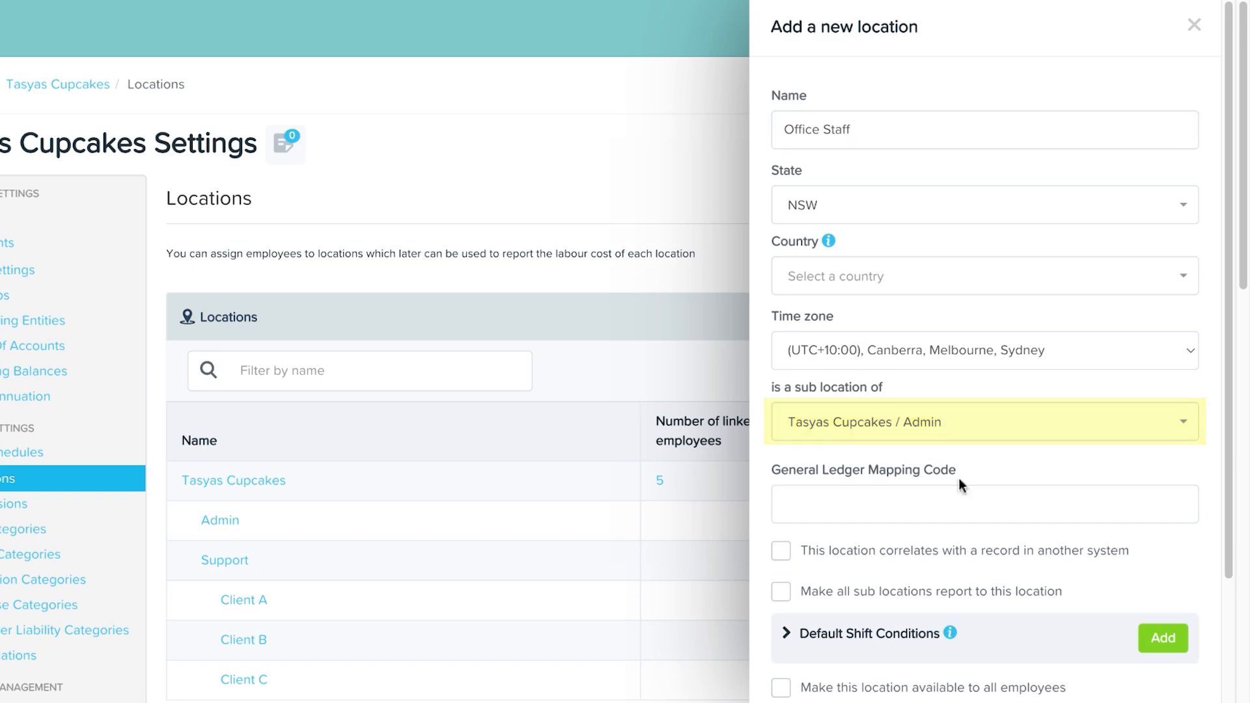
scroll(1083, 553, "down", 3)
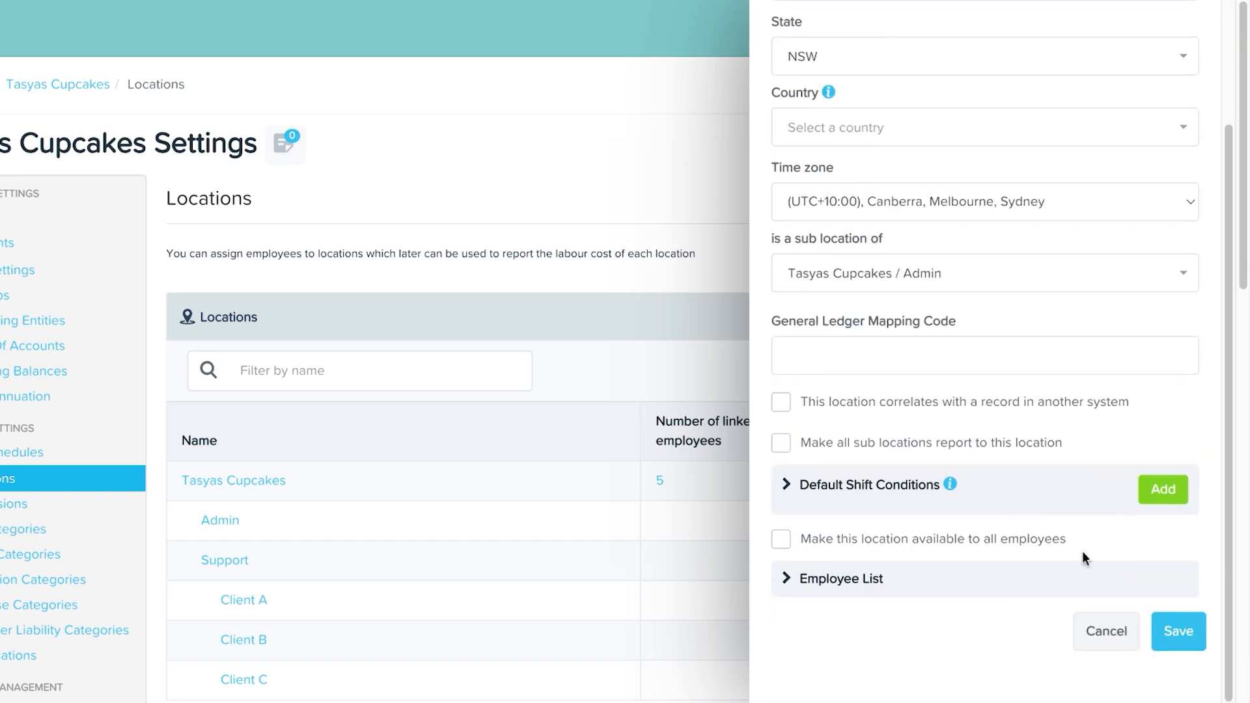
left_click(1186, 645)
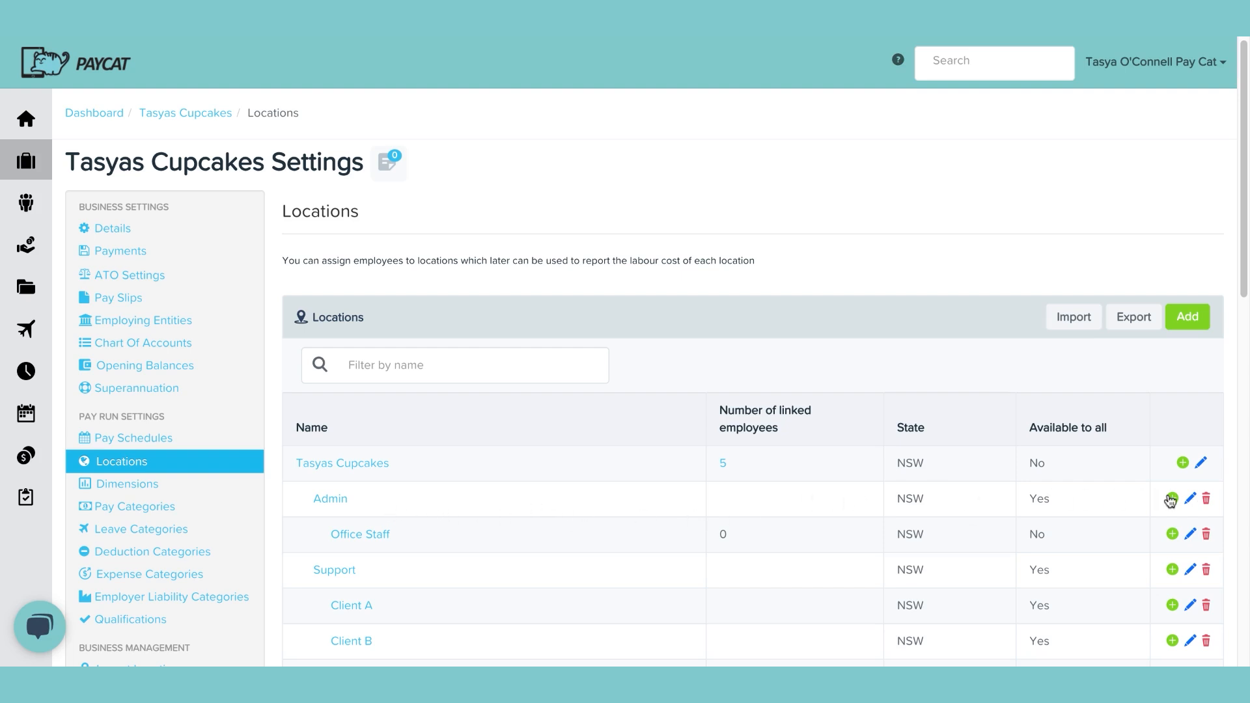
- Start a second new sub-location under Admin and name it Finance
left_click(1172, 498)
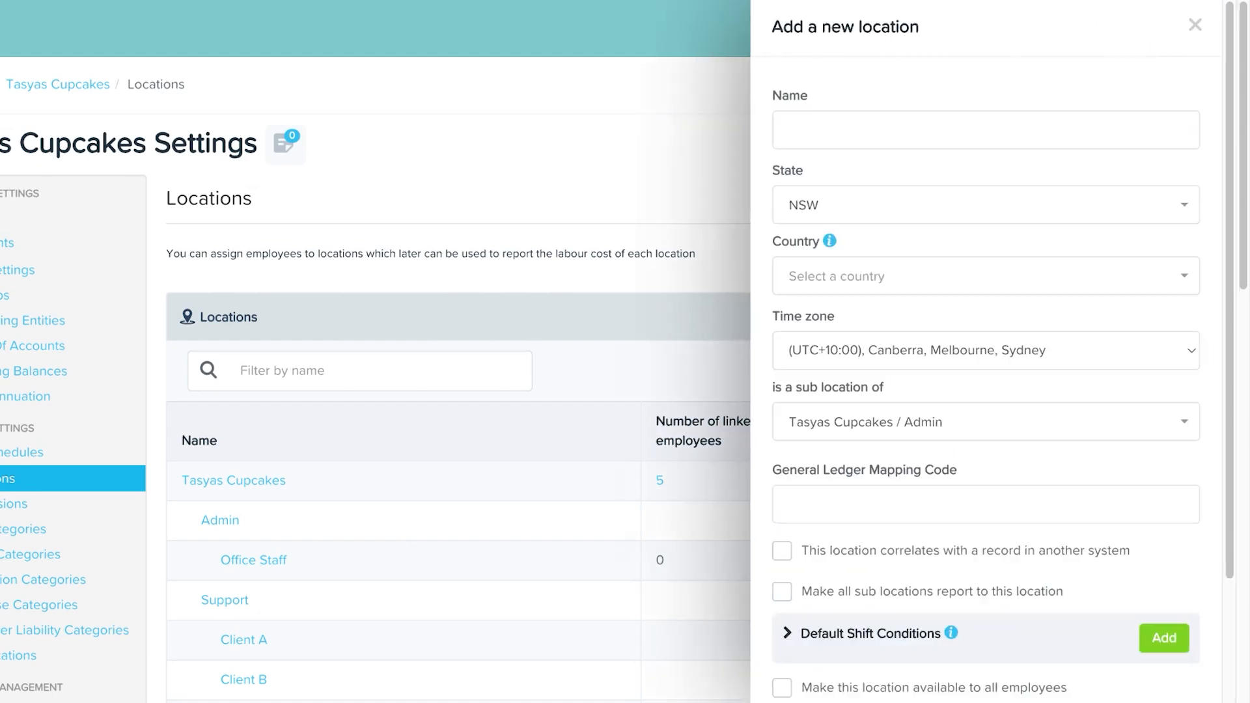
left_click(837, 132)
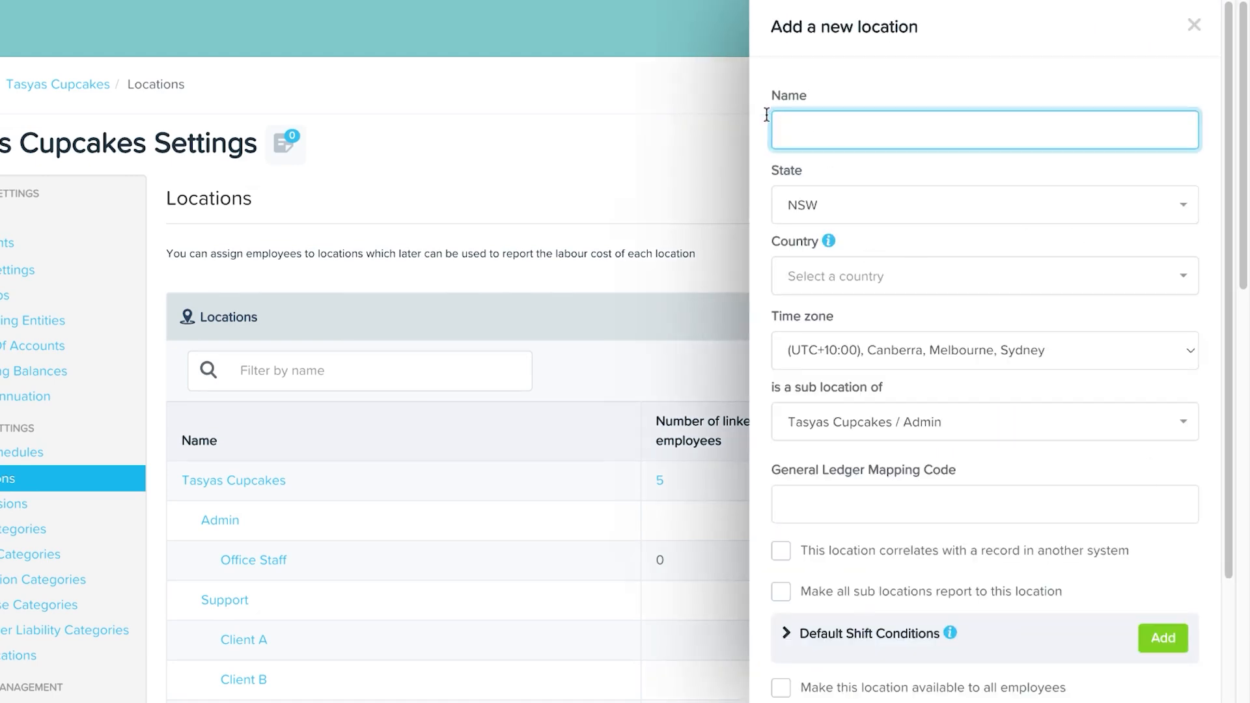
type("Finanance")
key("BackSpace")
key("BackSpace")
left_click(981, 470)
- Make the Finance location available to all employees and save it
scroll(983, 493, "down", 2)
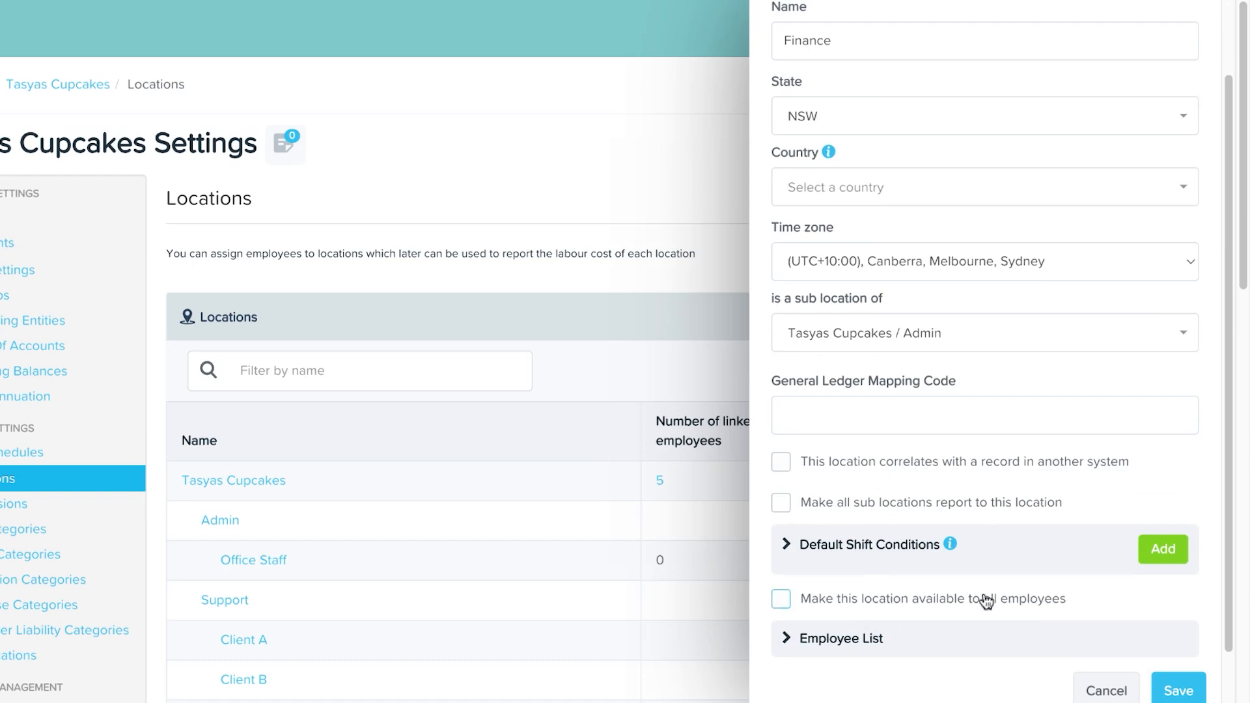
left_click(1014, 604)
left_click(906, 600)
left_click(780, 599)
left_click_drag(1070, 601, 801, 608)
left_click(872, 604)
left_click(1178, 690)
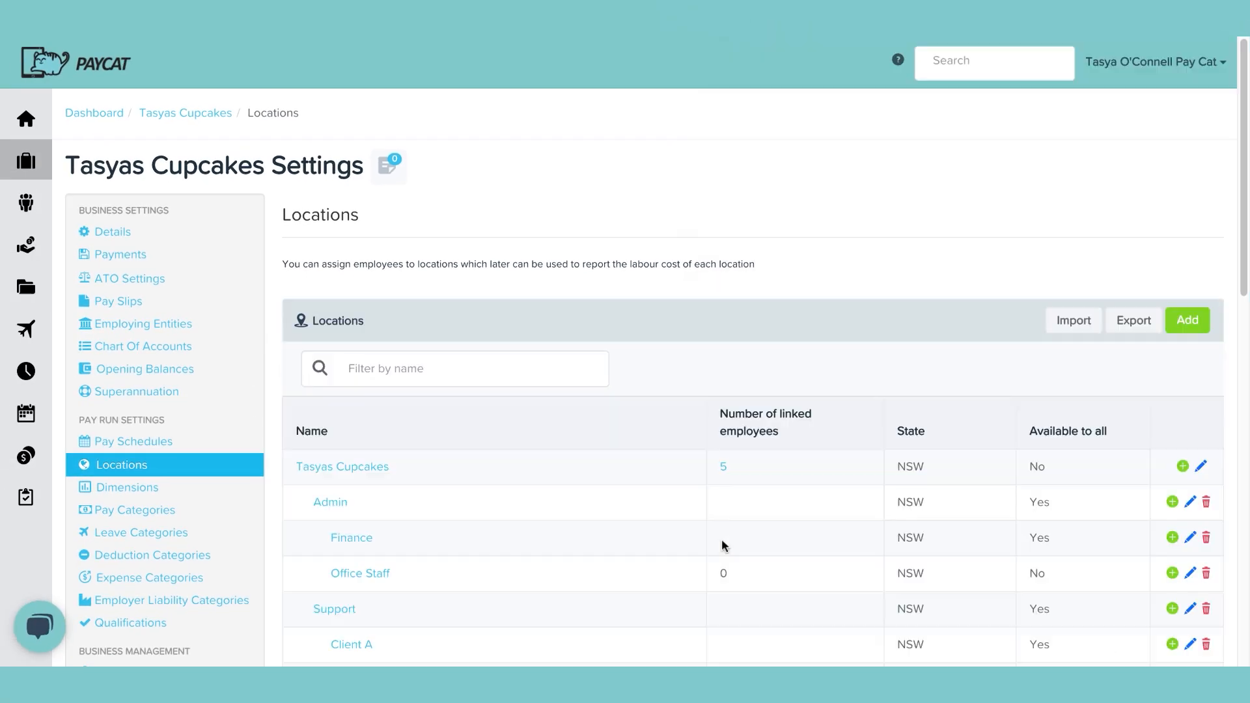
- Examine the availability and number of linked employees for each location in the list
scroll(974, 524, "down", 5)
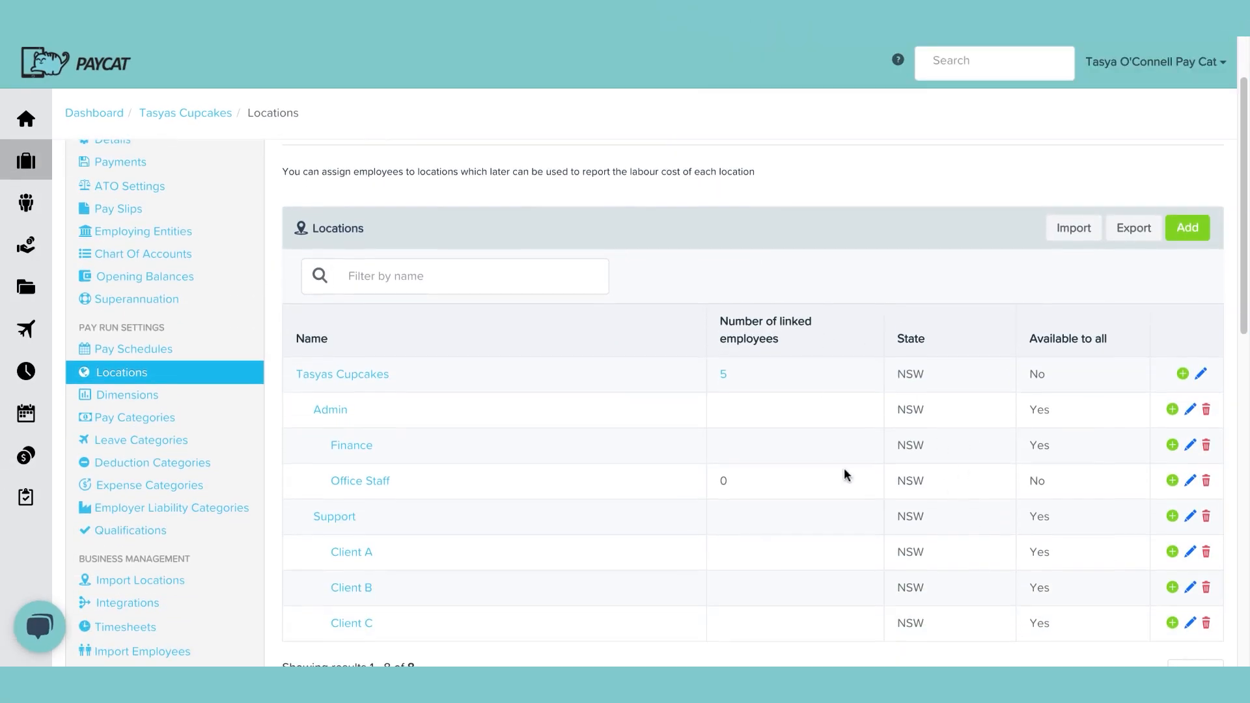
scroll(845, 473, "down", 1)
left_click_drag(1110, 233, 1032, 231)
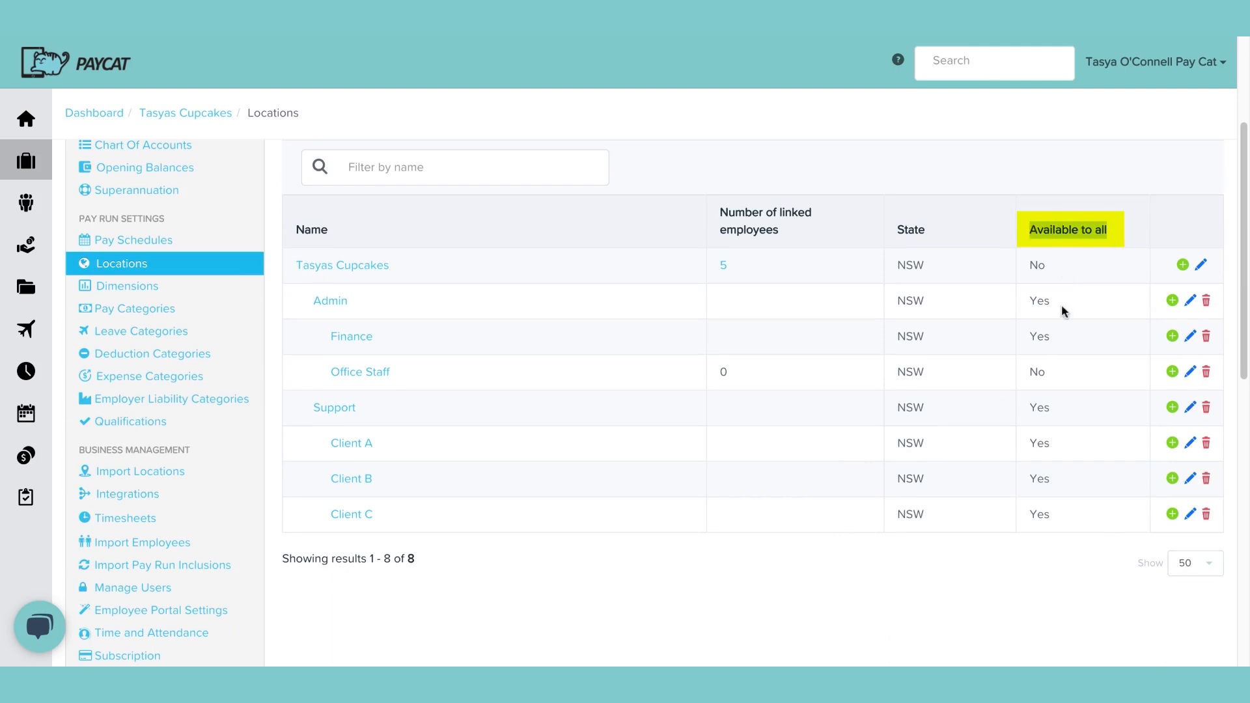
left_click(1073, 328)
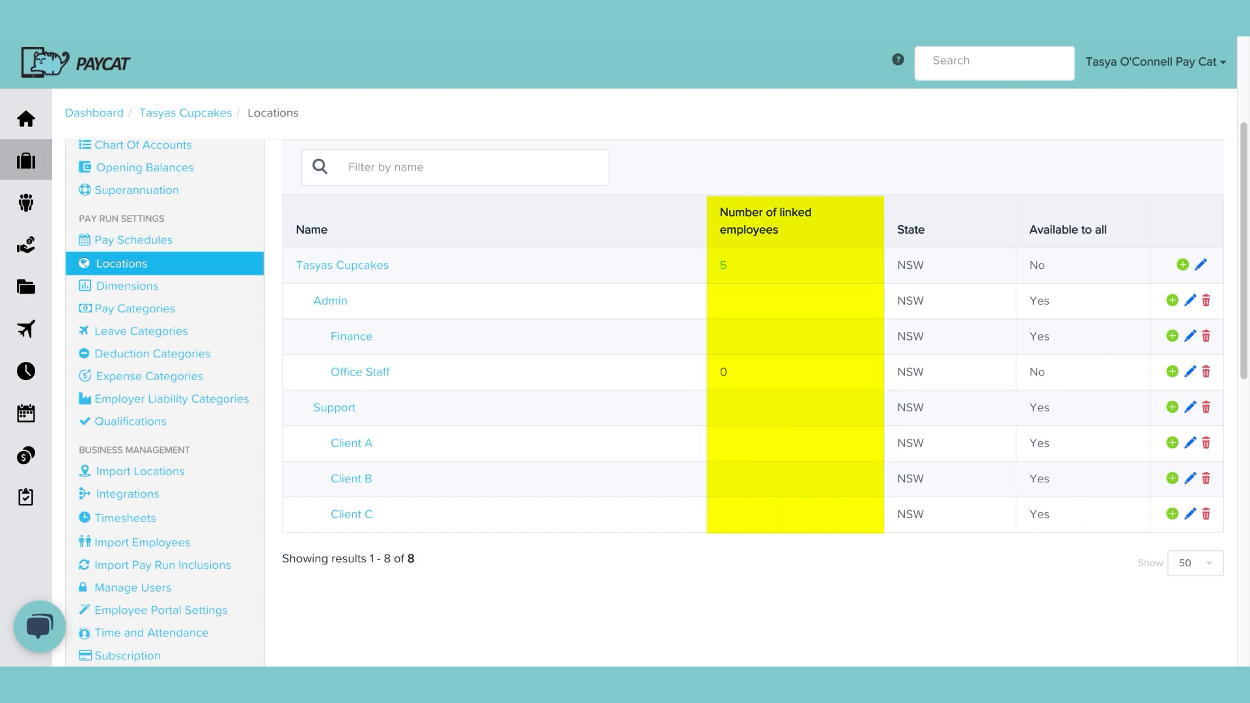
left_click_drag(730, 382, 719, 381)
left_click_drag(752, 264, 720, 265)
left_click(801, 271)
left_click_drag(729, 371, 720, 371)
left_click_drag(743, 272, 720, 265)
left_click(801, 387)
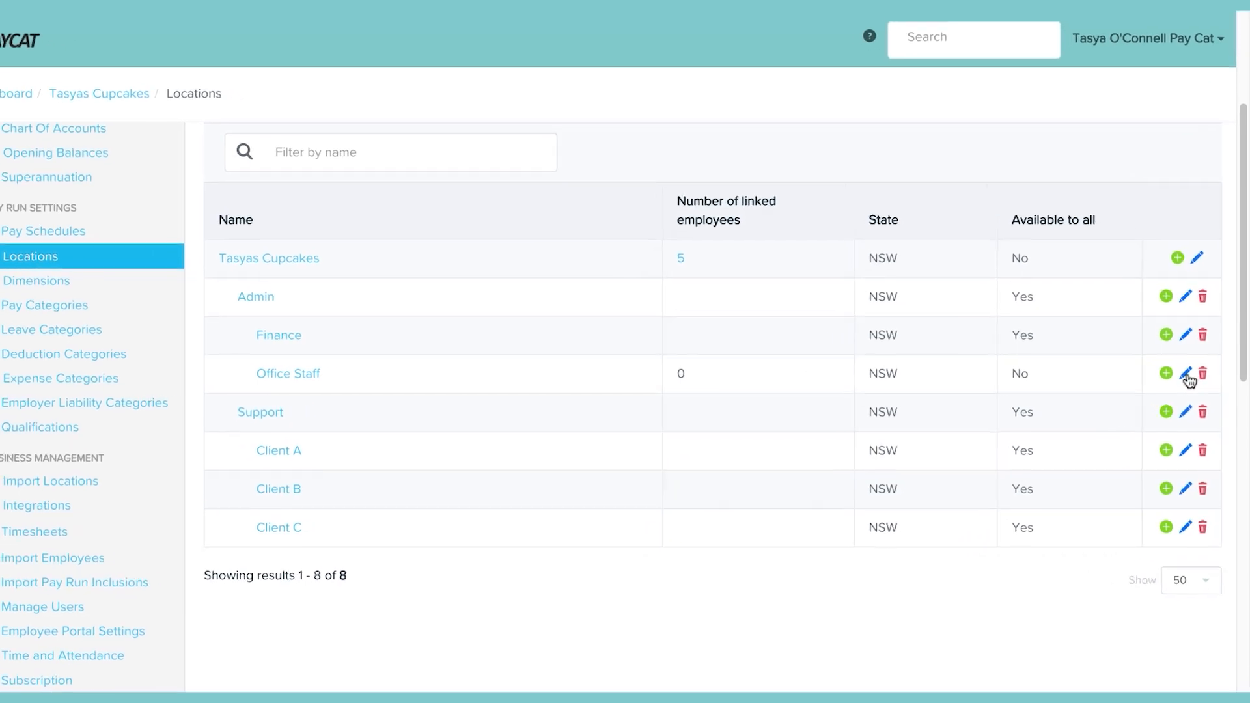
- Open the Office Staff location for editing and expand its employee list
left_click(1185, 374)
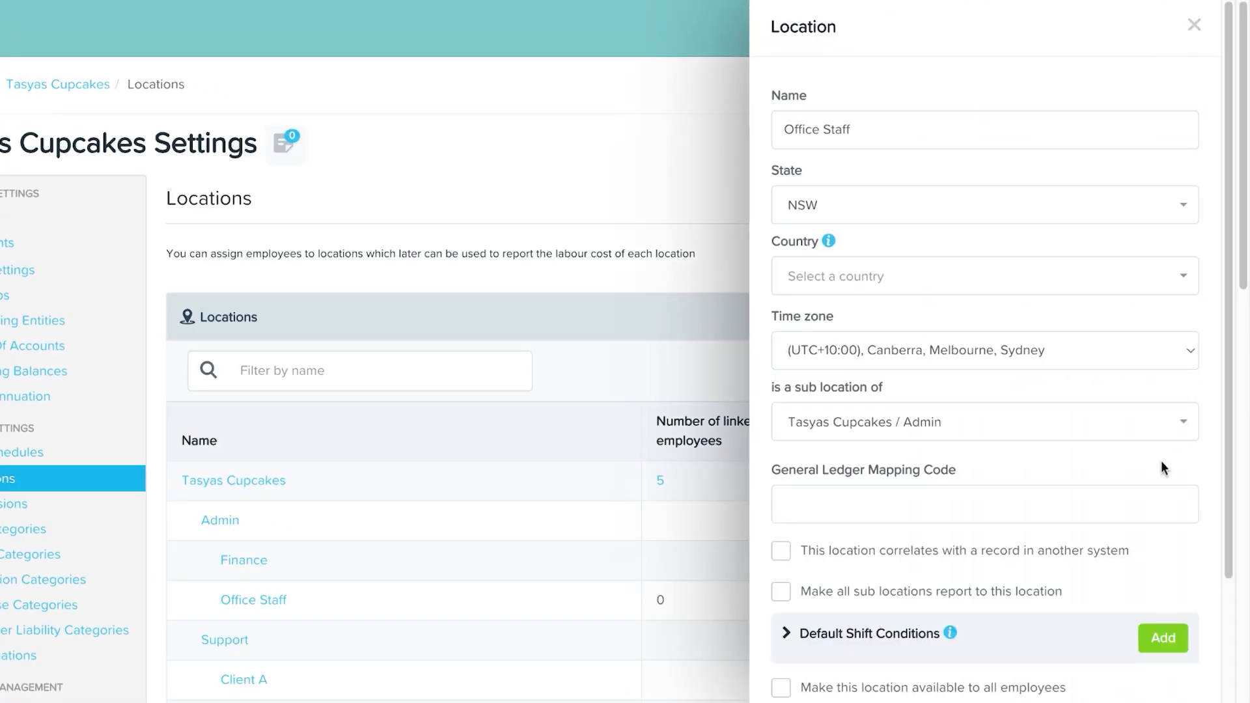
scroll(1161, 460, "down", 2)
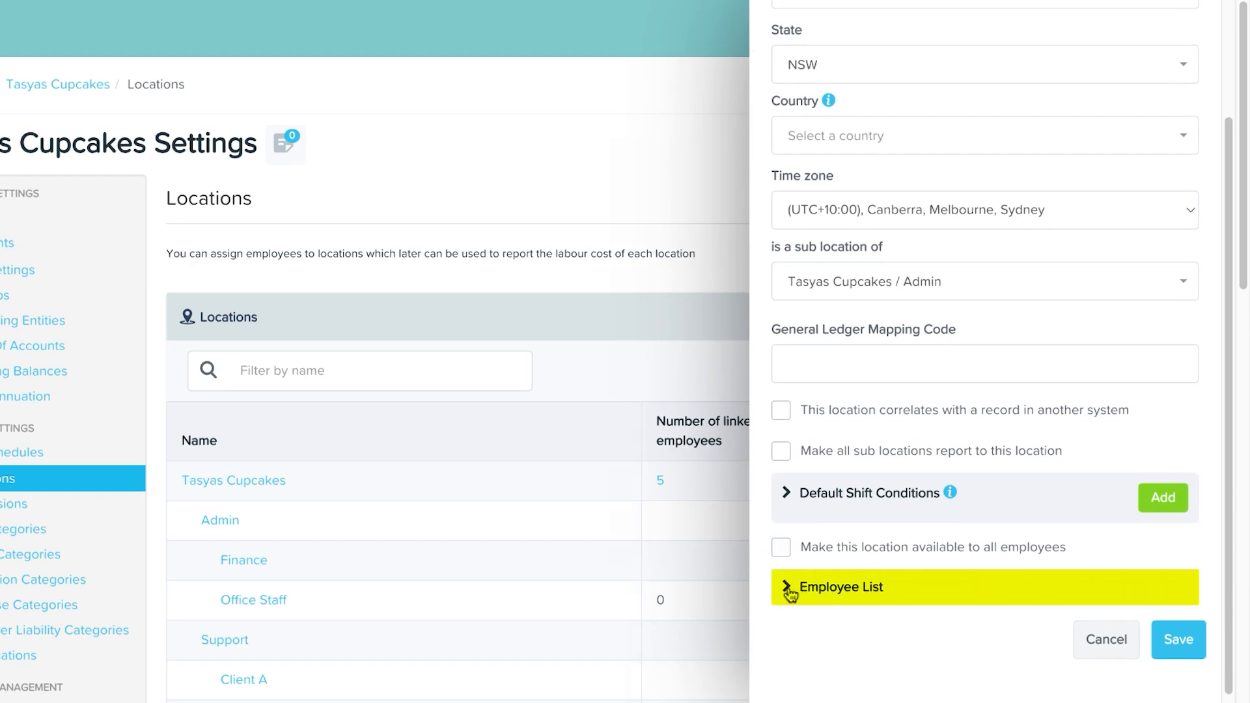
left_click(790, 592)
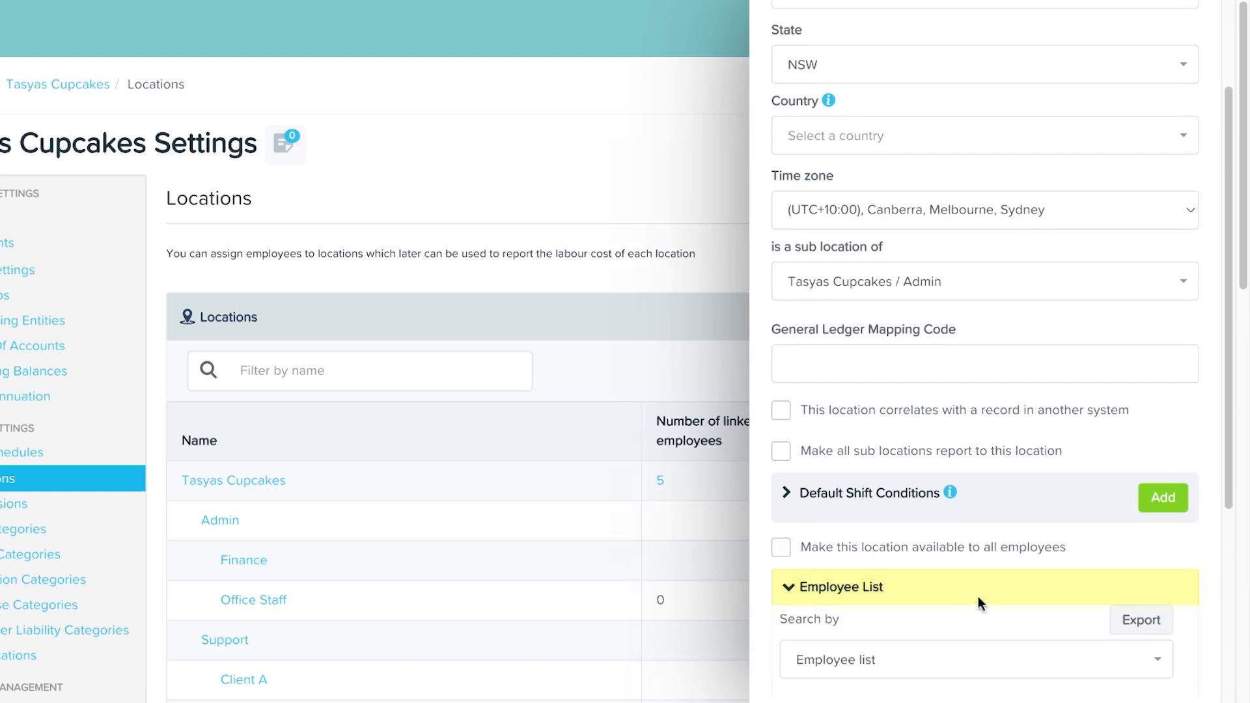
scroll(977, 594, "down", 4)
left_click(916, 467)
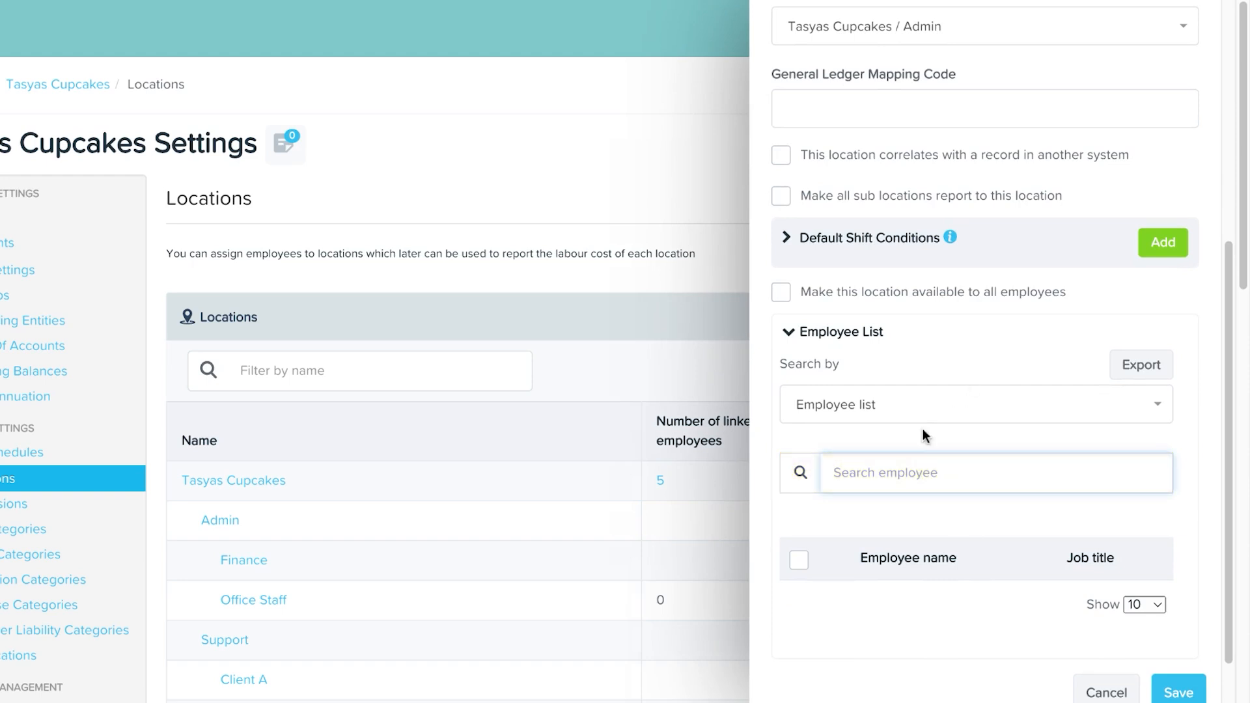
- Filter the employee list by pay schedule, first trying Weekly - Admin and then choosing Fortnightly - Support
left_click(914, 408)
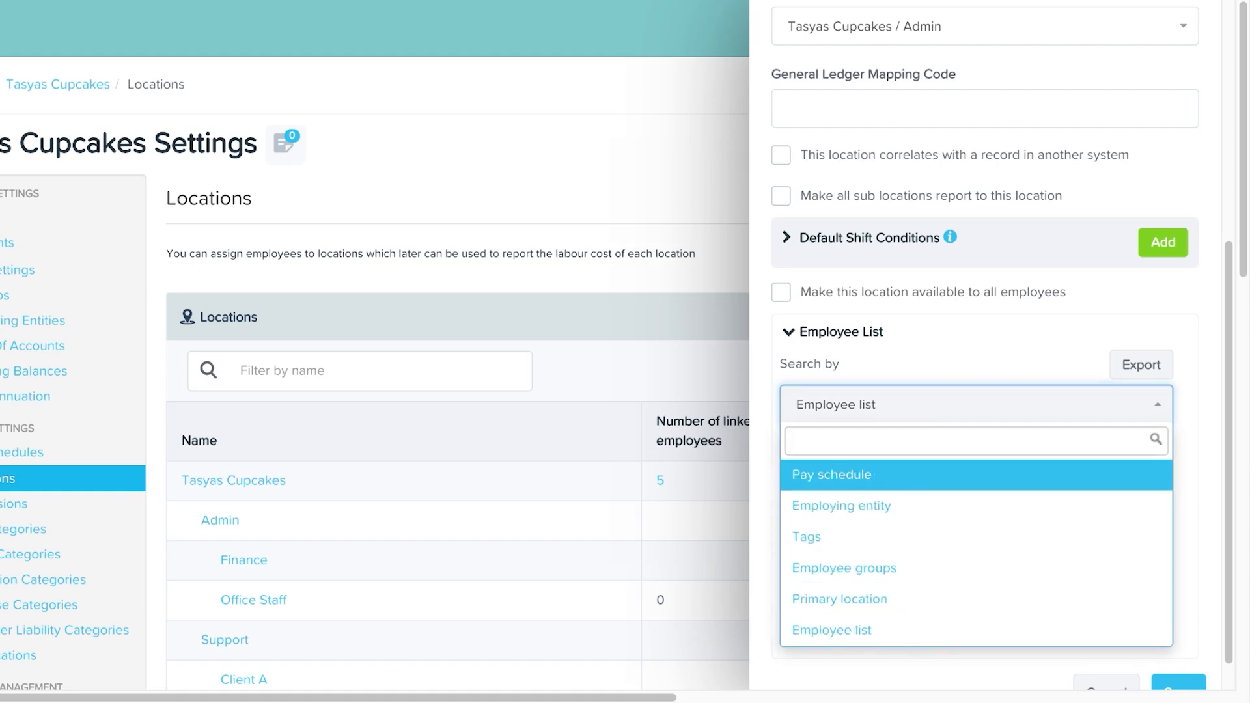
left_click(853, 475)
left_click(901, 474)
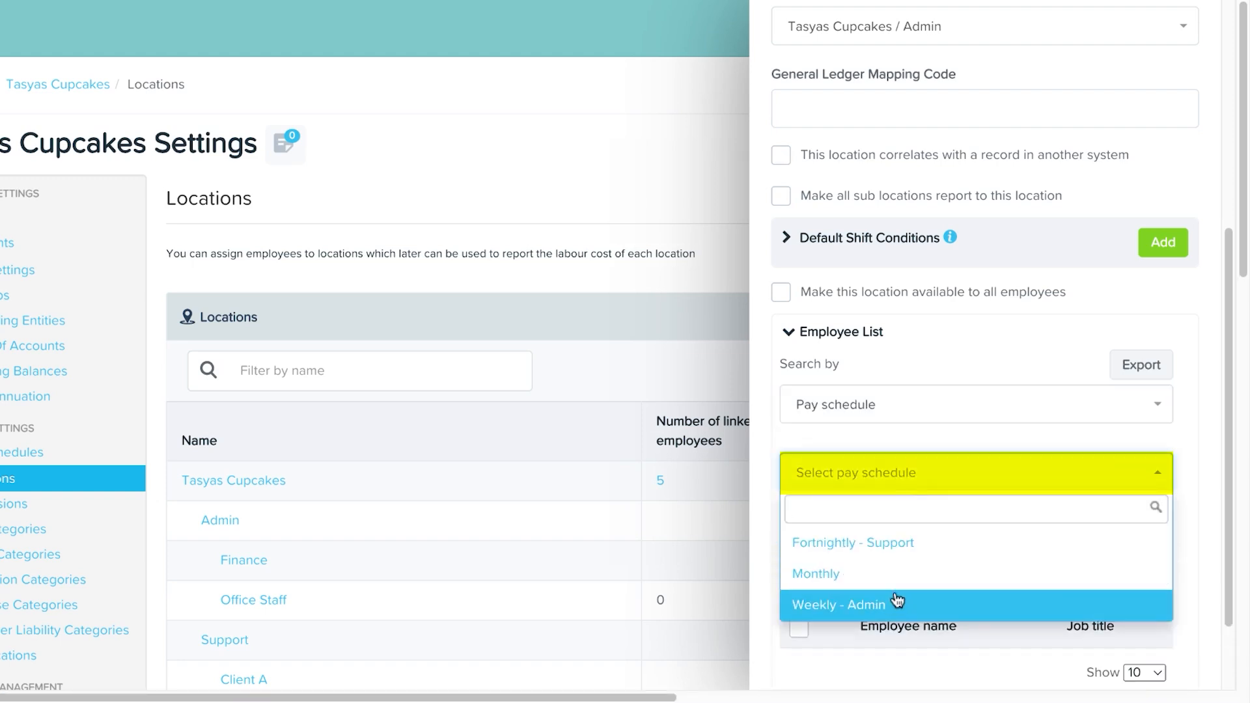
left_click(892, 615)
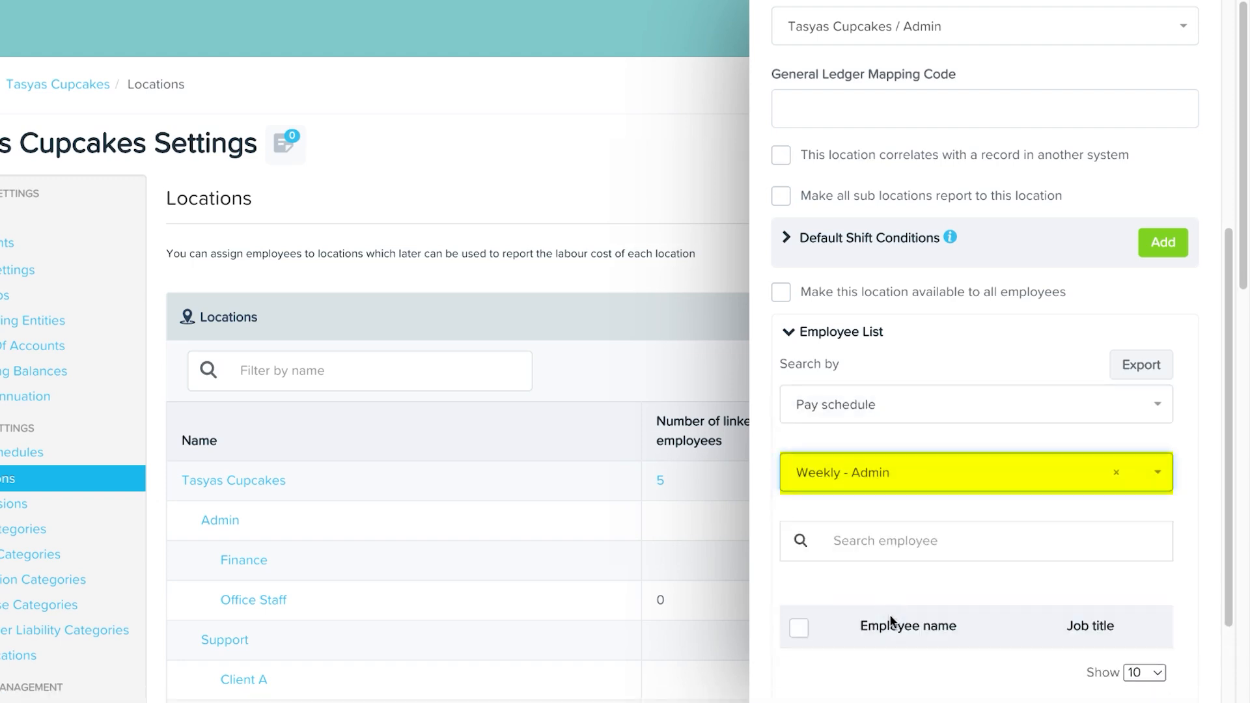
left_click(850, 475)
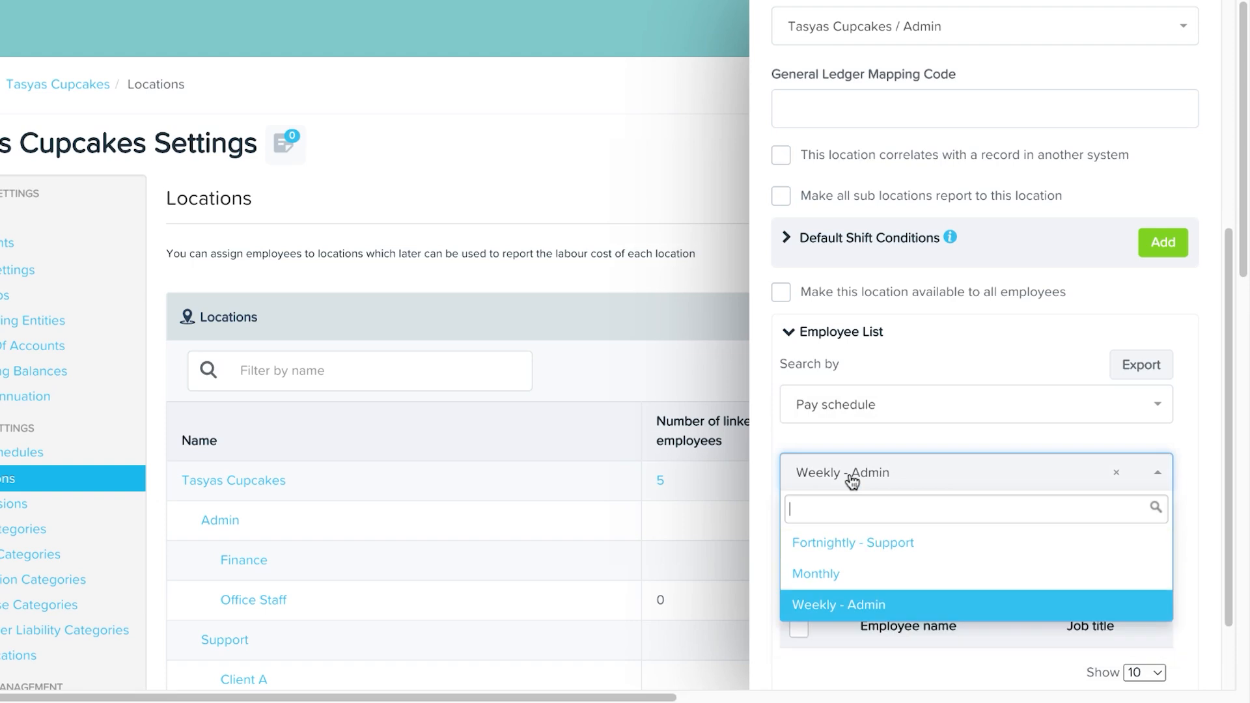
left_click(881, 550)
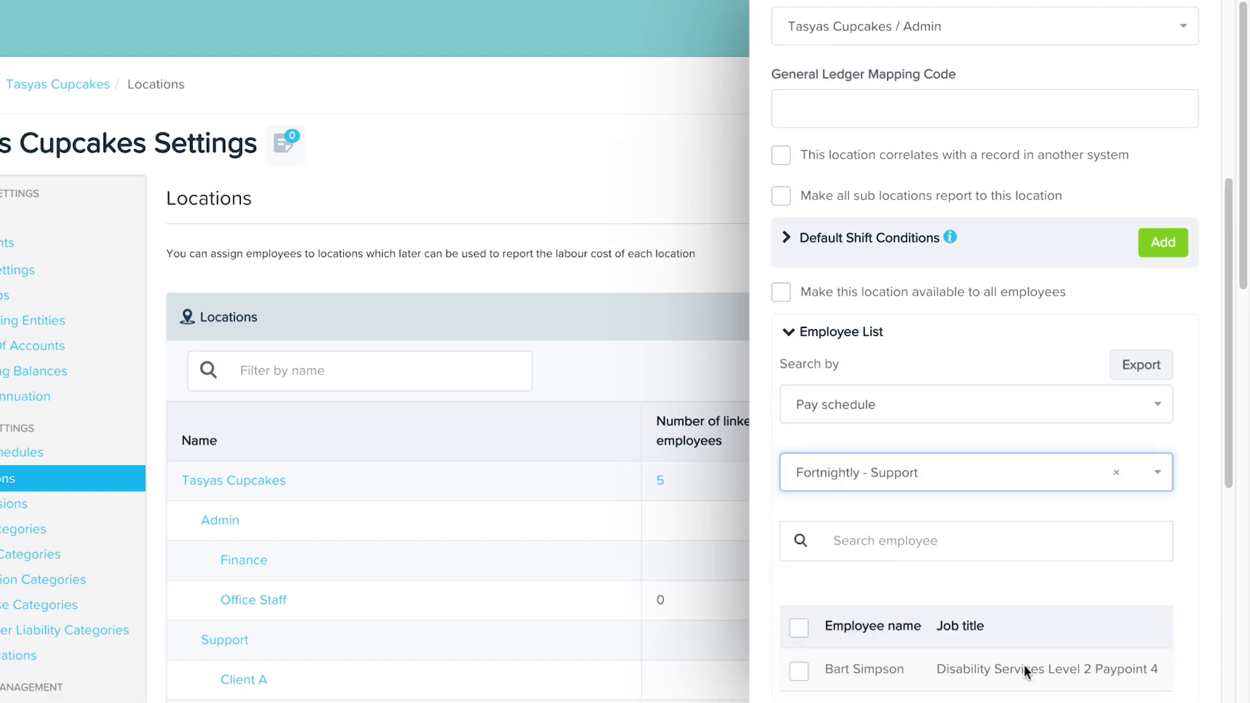
- Link all employees on the Fortnightly - Support pay schedule to Office Staff and save the location
scroll(1028, 534, "down", 5)
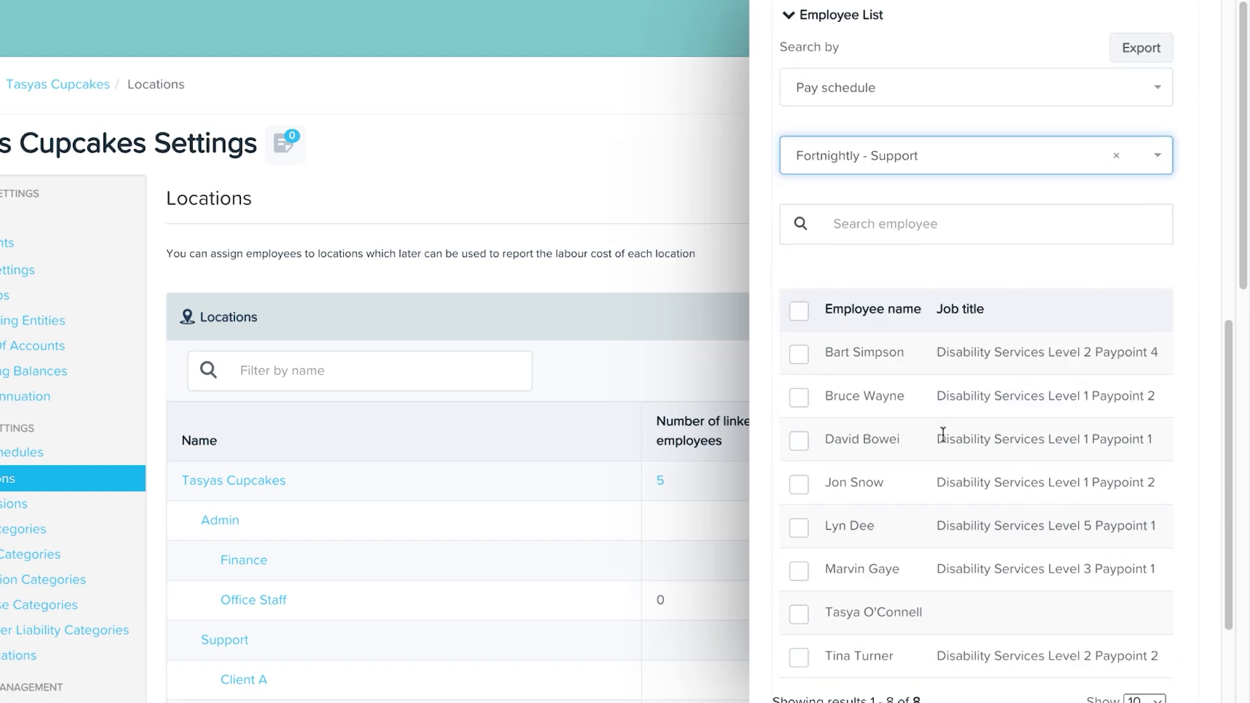
scroll(869, 523, "down", 3)
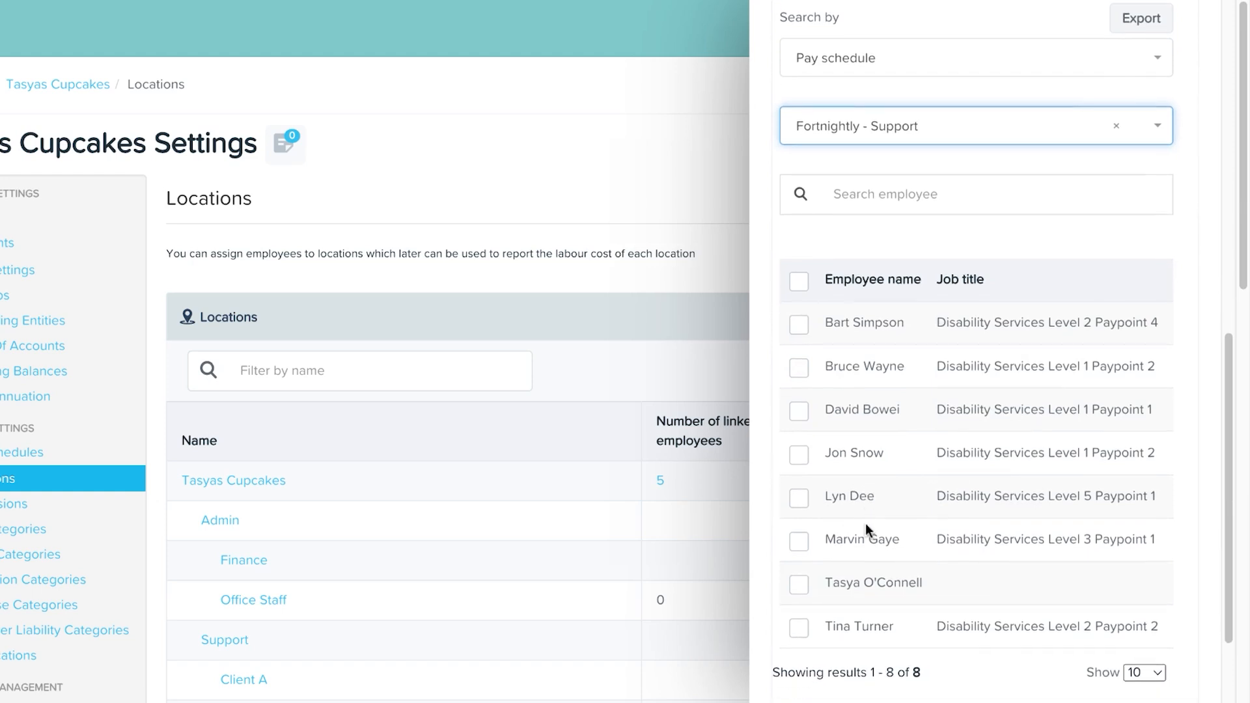
scroll(865, 517, "up", 3)
scroll(869, 514, "down", 1)
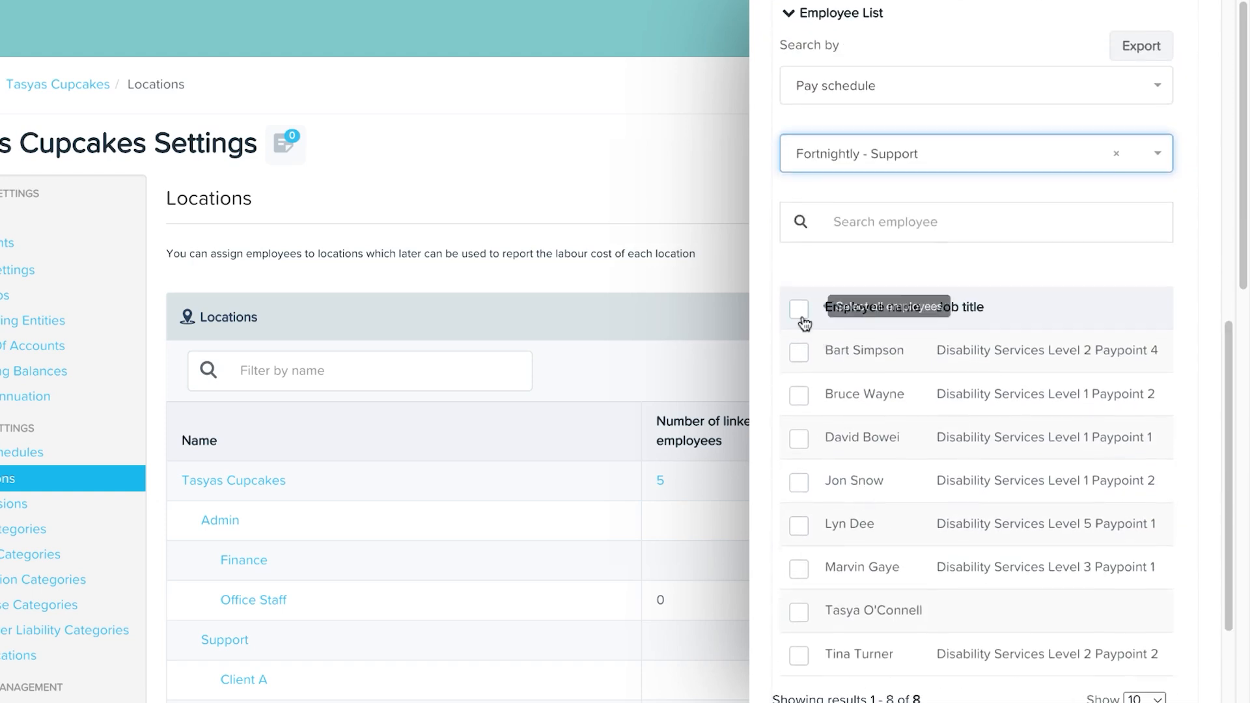
left_click(799, 310)
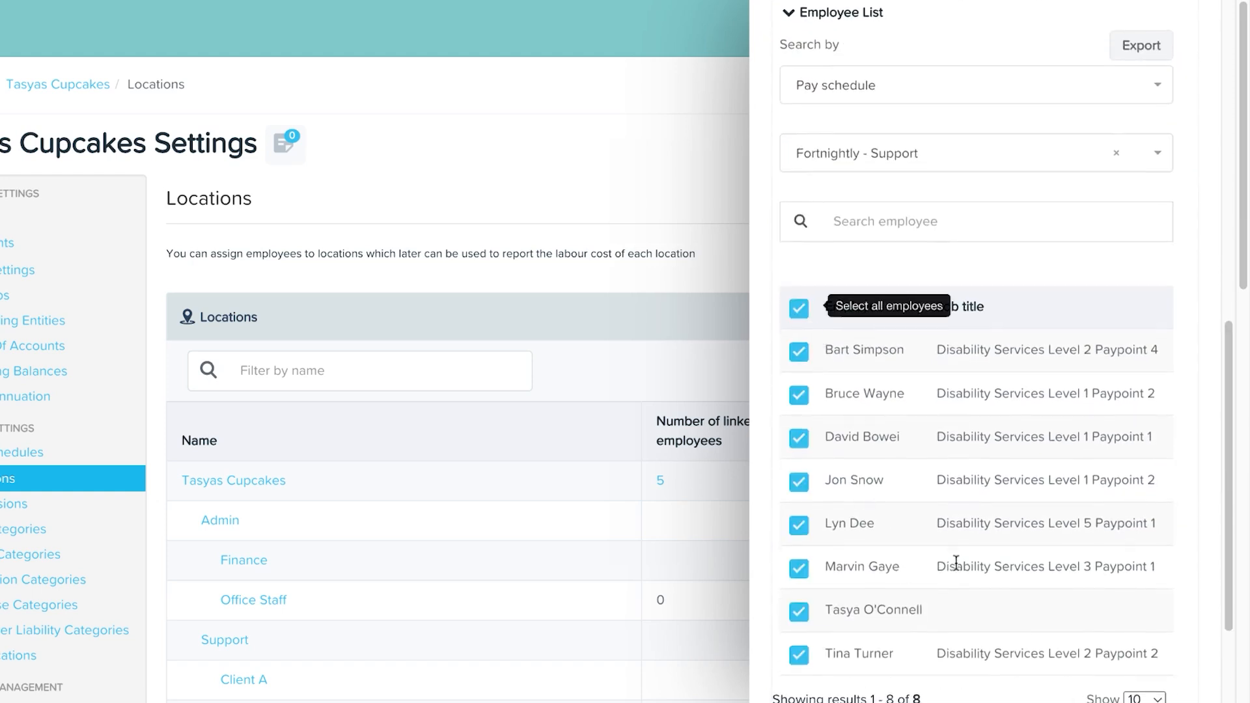
scroll(954, 560, "down", 3)
left_click(1173, 630)
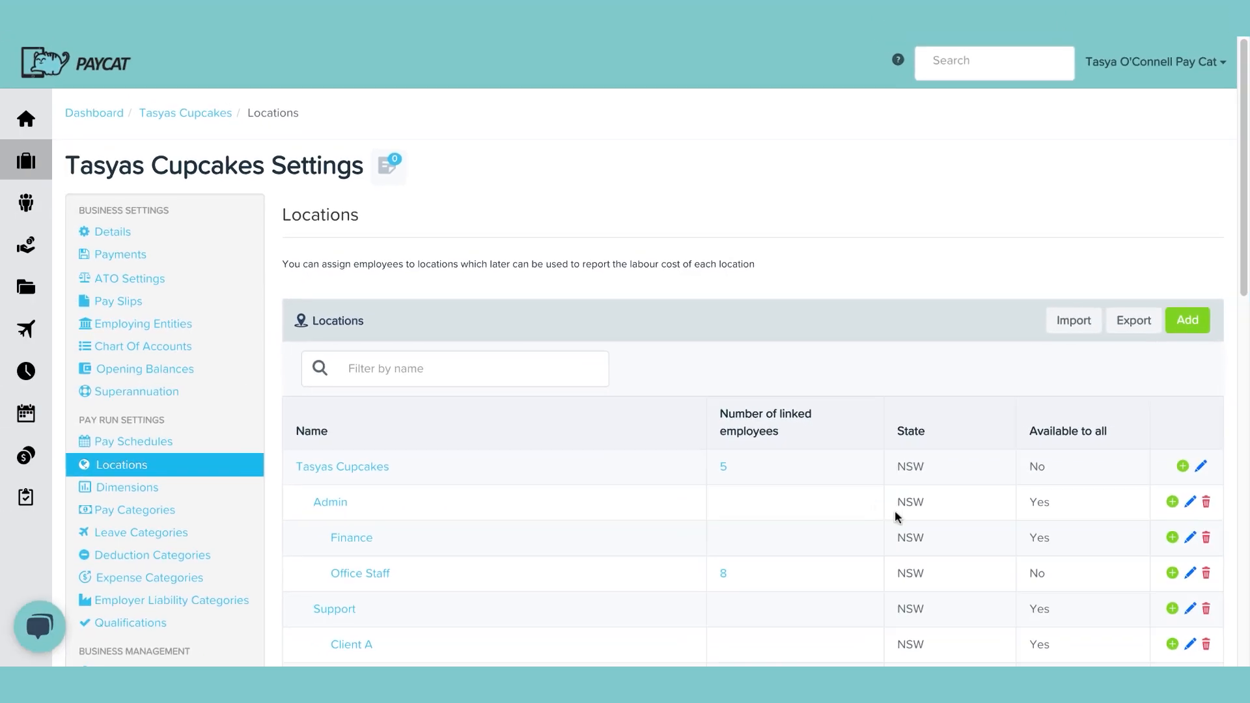
scroll(878, 508, "down", 3)
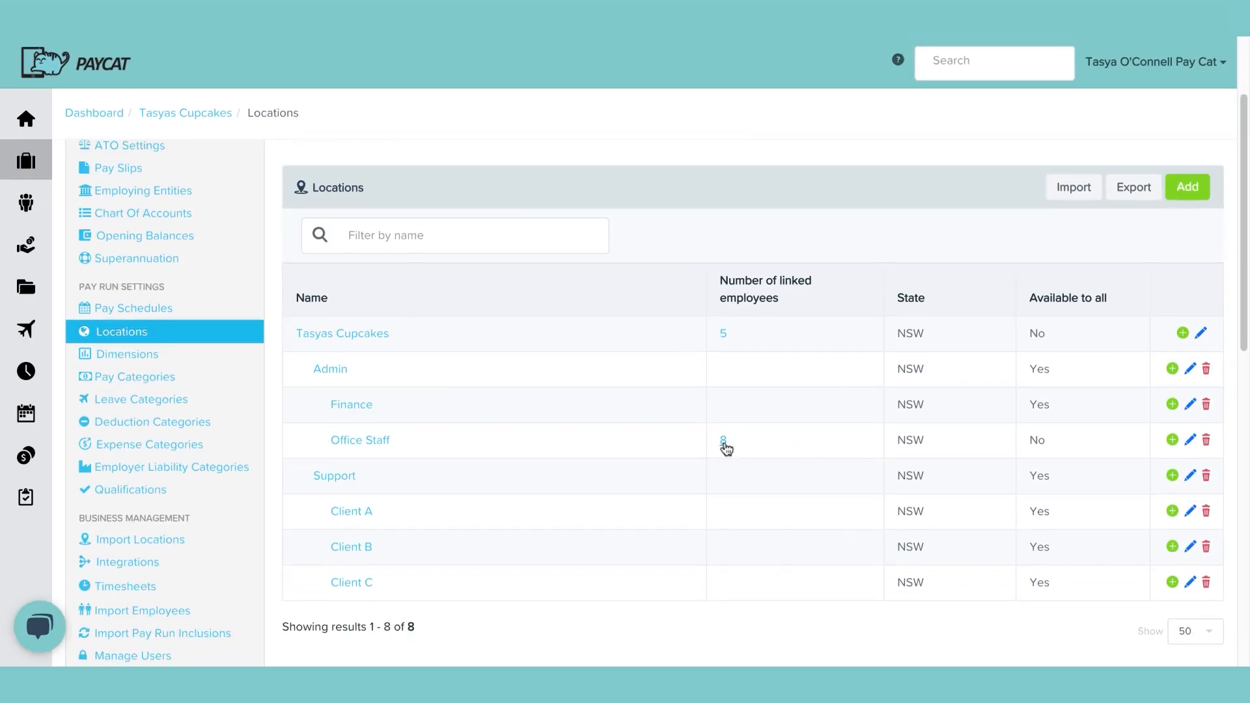